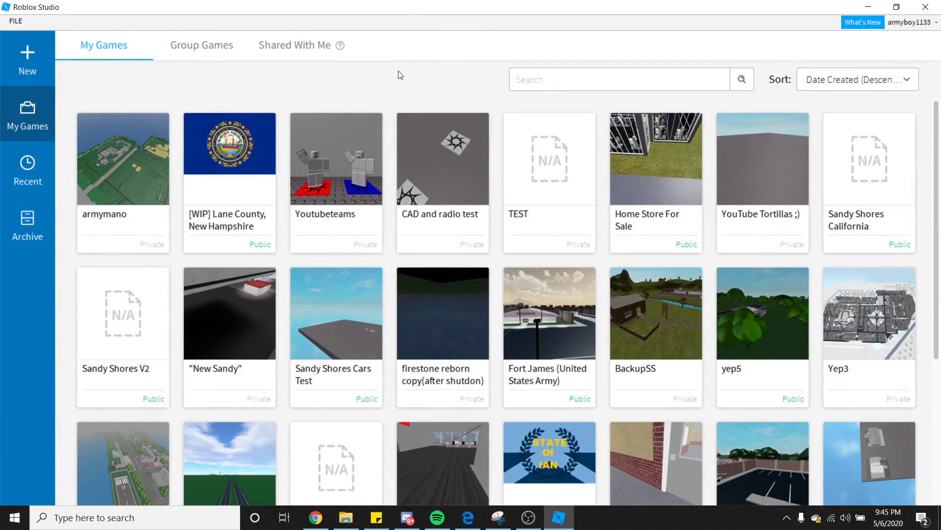
Open the YouTube Tortillas ;) game and start a play test
click(747, 175)
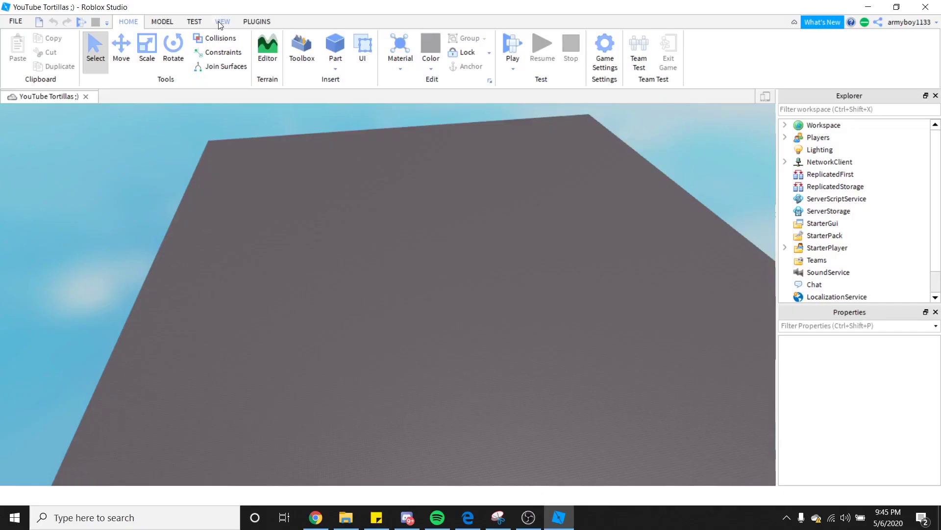
click(372, 126)
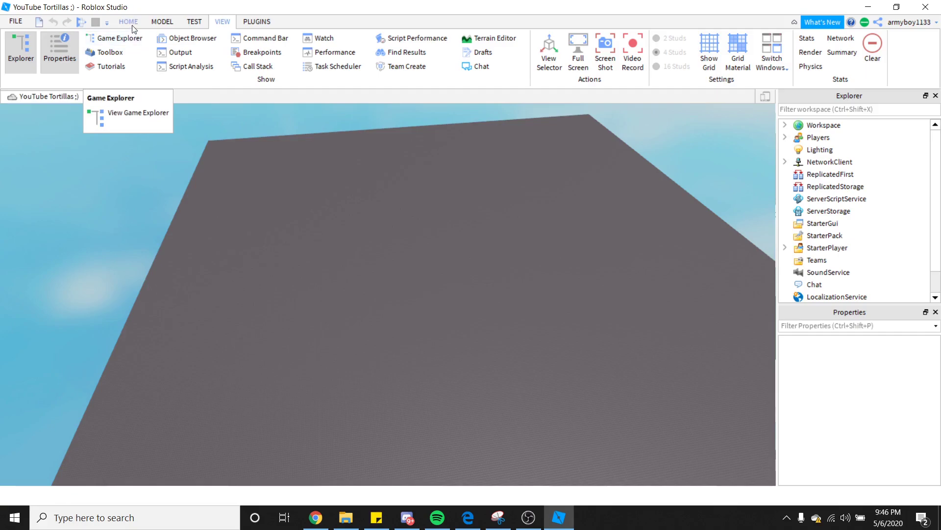
click(127, 22)
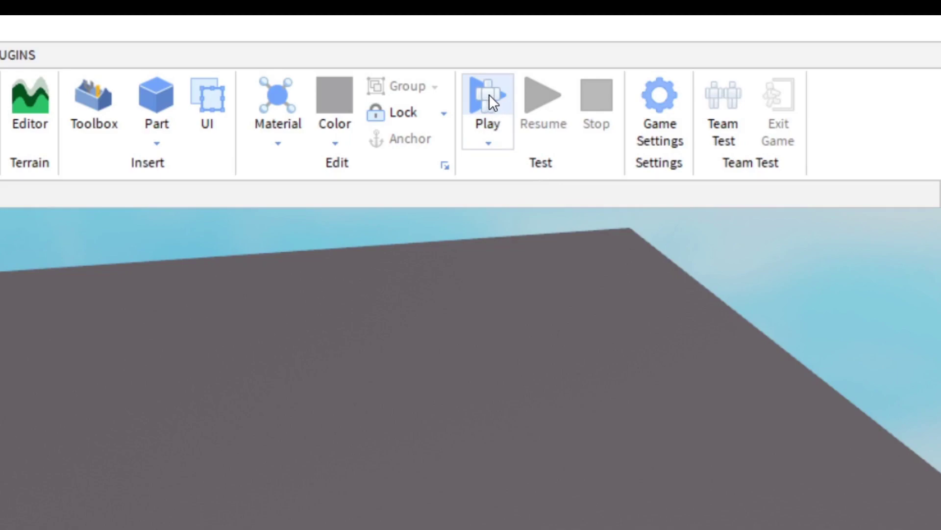
click(489, 98)
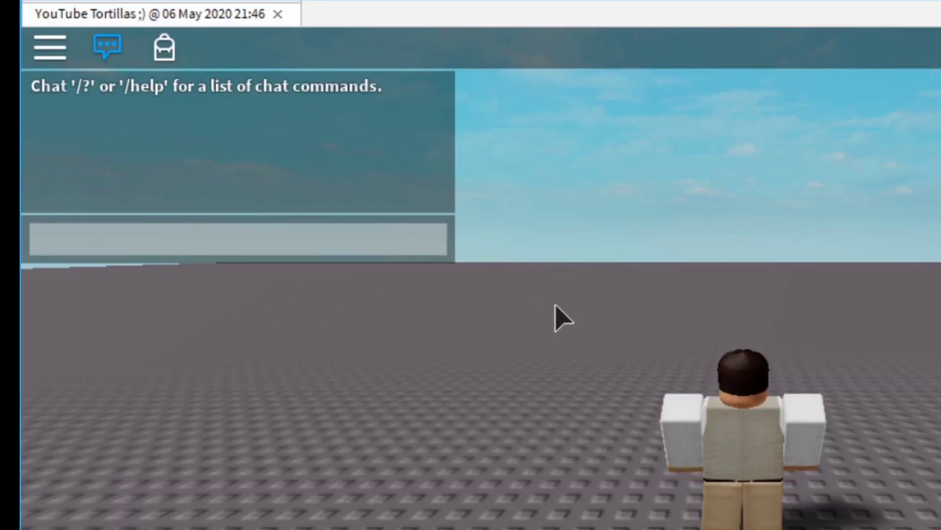
Send the message "herssjhfdajs" in the default chat and walk the character around the baseplate
click(291, 245)
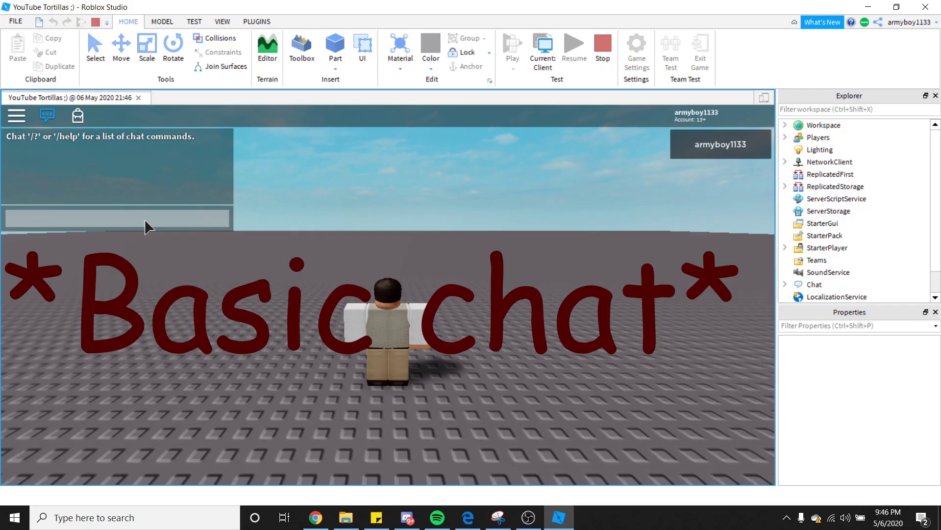
text(herssjhfdajs)
key(Return)
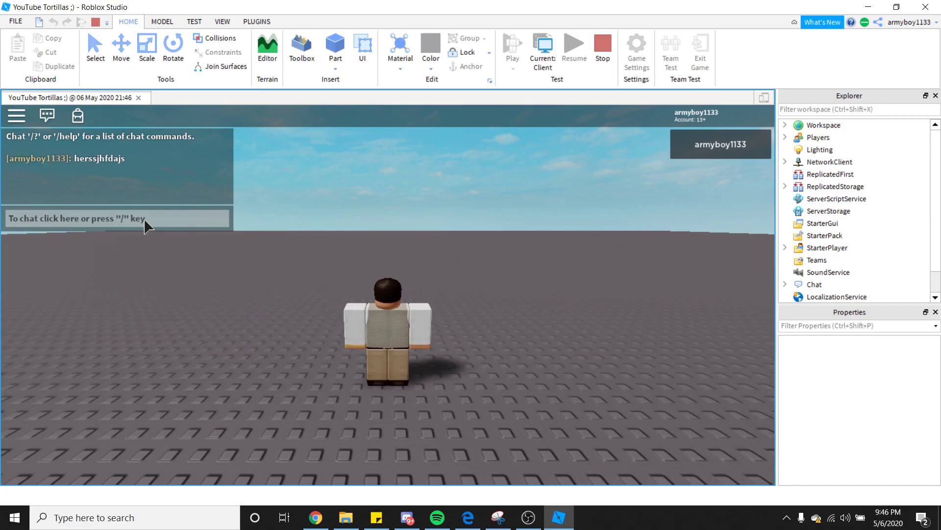
key(w)
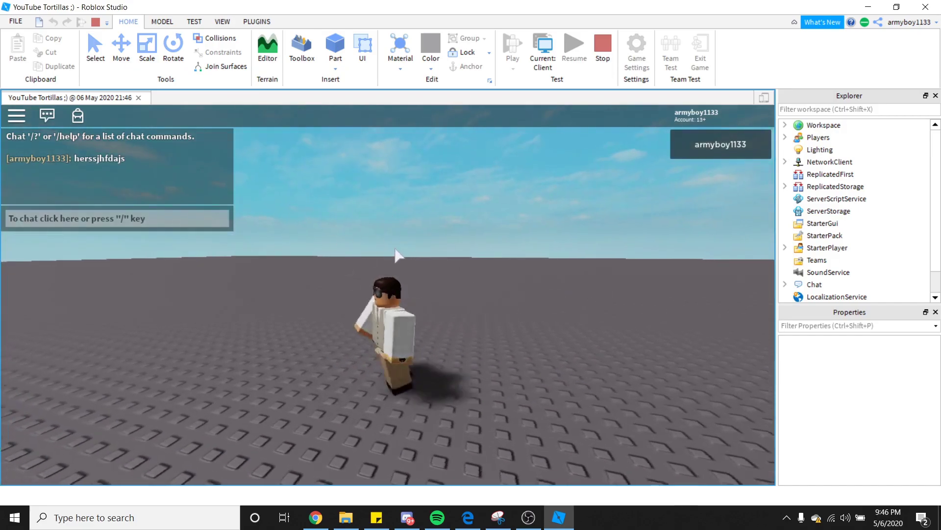
key(s)
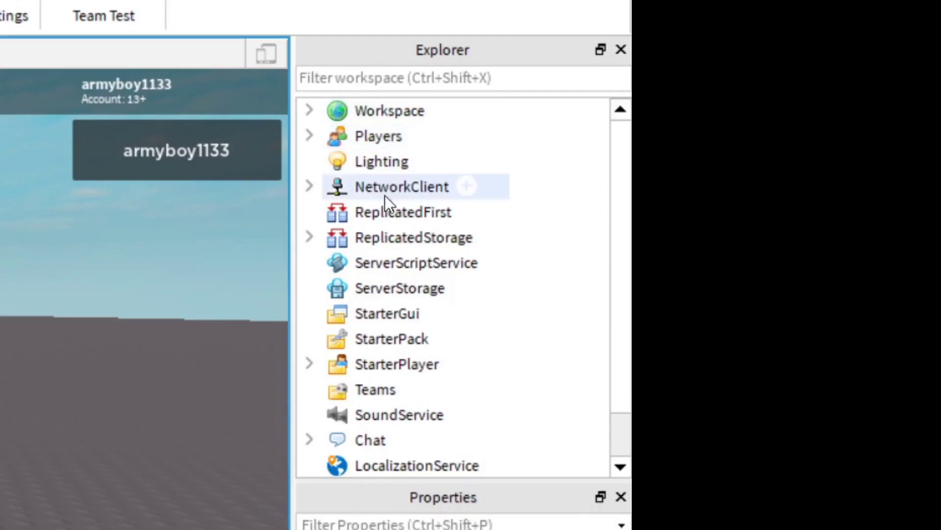
Copy the ClientChatModules folder from the Chat service of the running game and stop the play test
scroll(366, 343, down, 2)
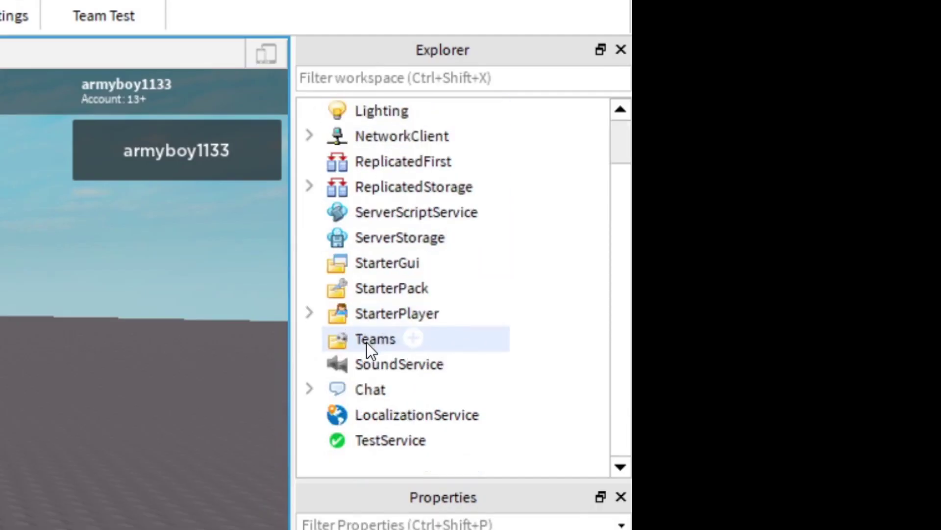
click(307, 392)
scroll(357, 388, down, 3)
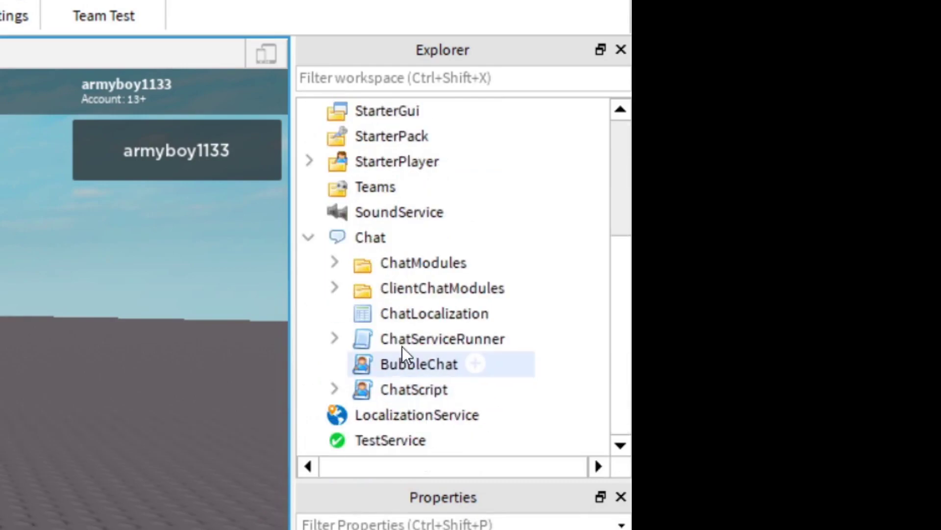
click(419, 290)
right_click(420, 290)
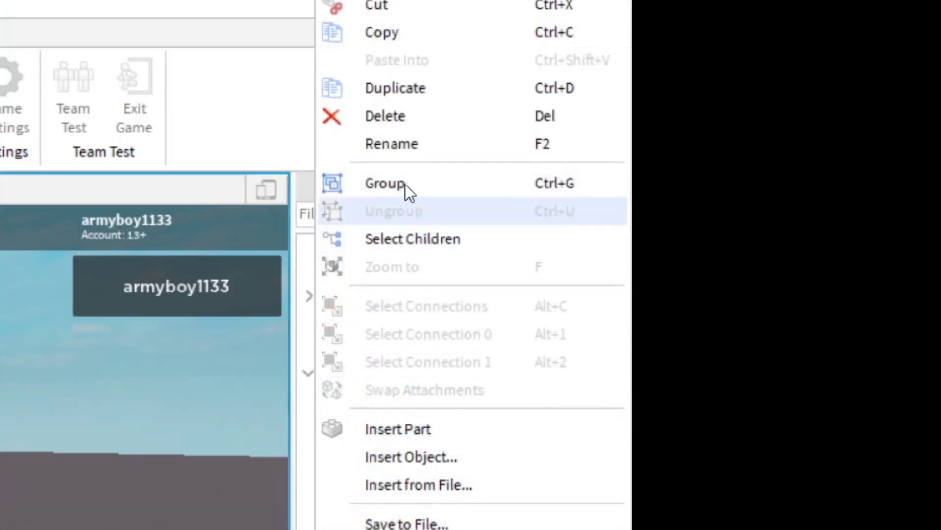
click(381, 33)
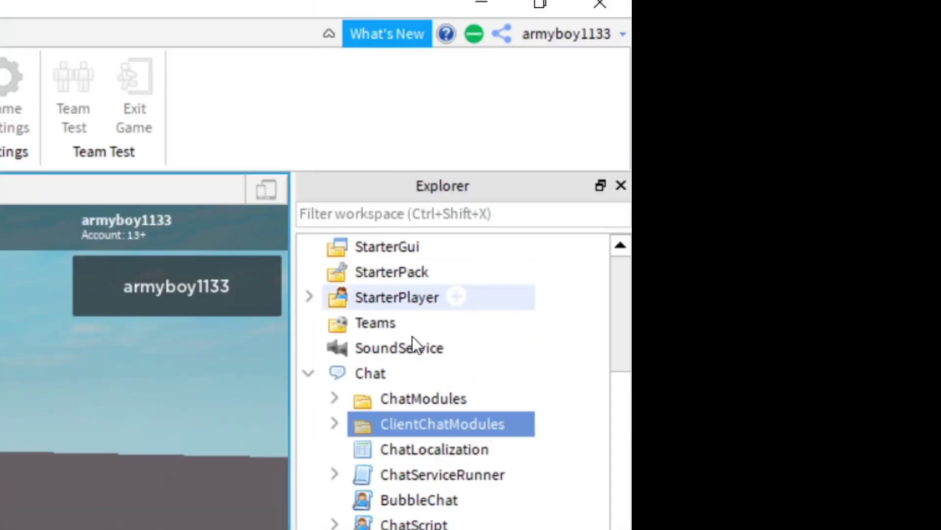
right_click(414, 421)
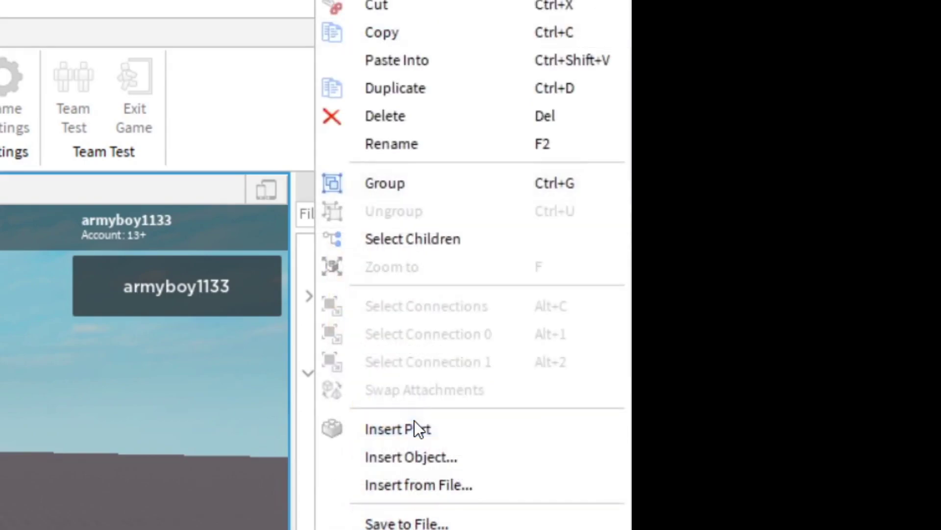
click(384, 31)
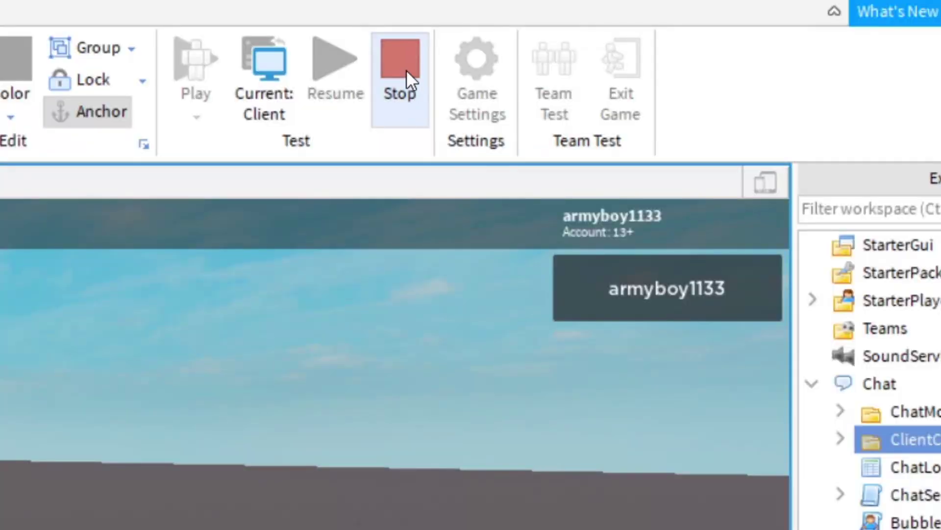
click(406, 70)
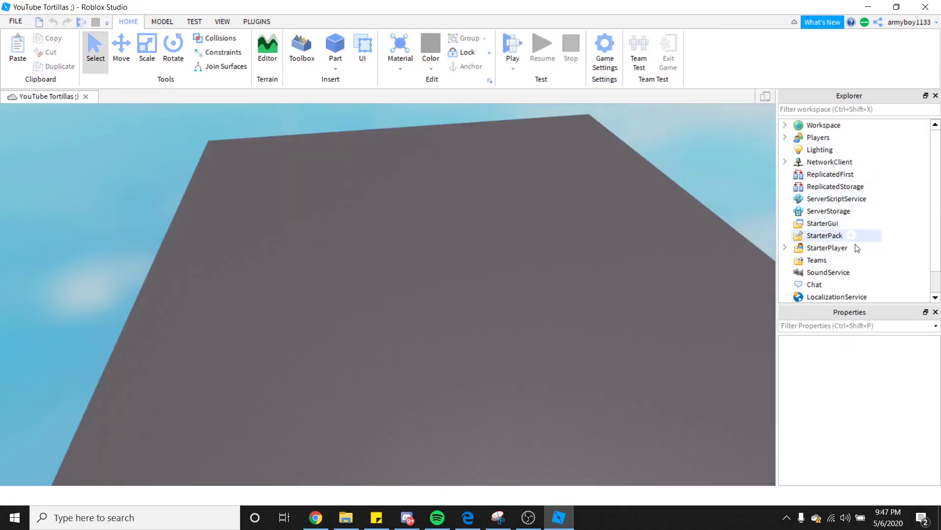
Paste the copied ClientChatModules folder into the Chat service of the editable place
scroll(827, 272, down, 2)
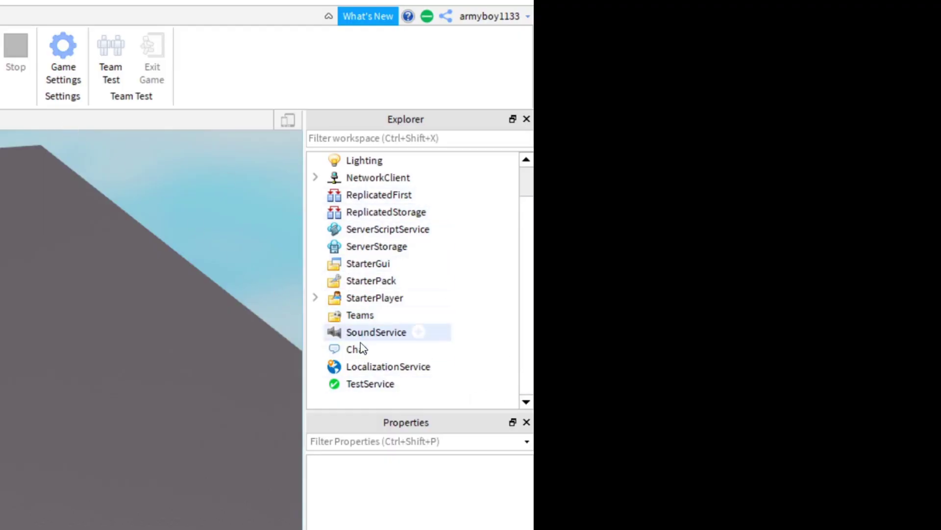
click(359, 350)
right_click(359, 352)
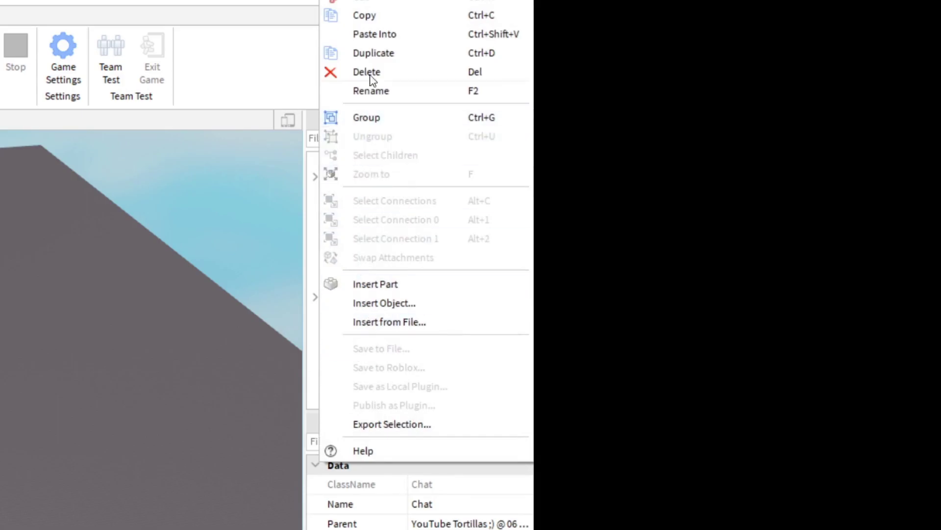
click(377, 34)
scroll(362, 312, down, 1)
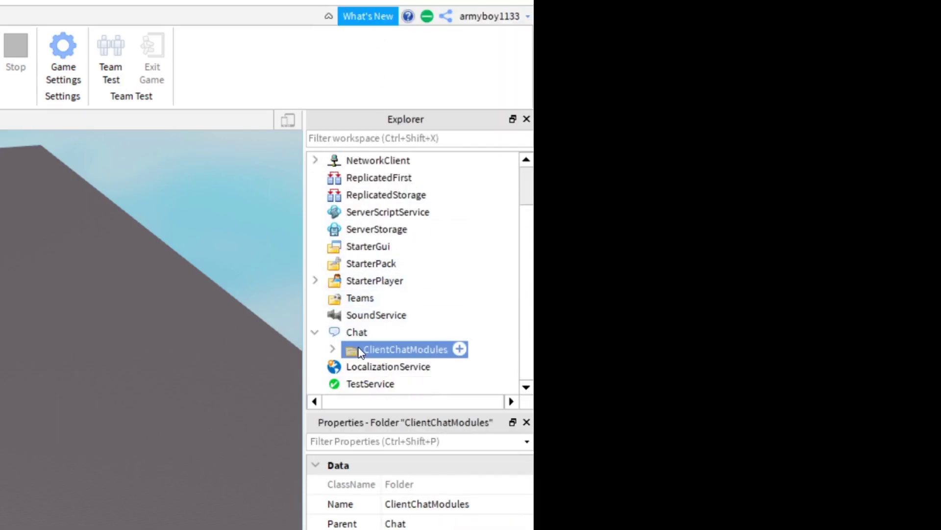
right_click(354, 328)
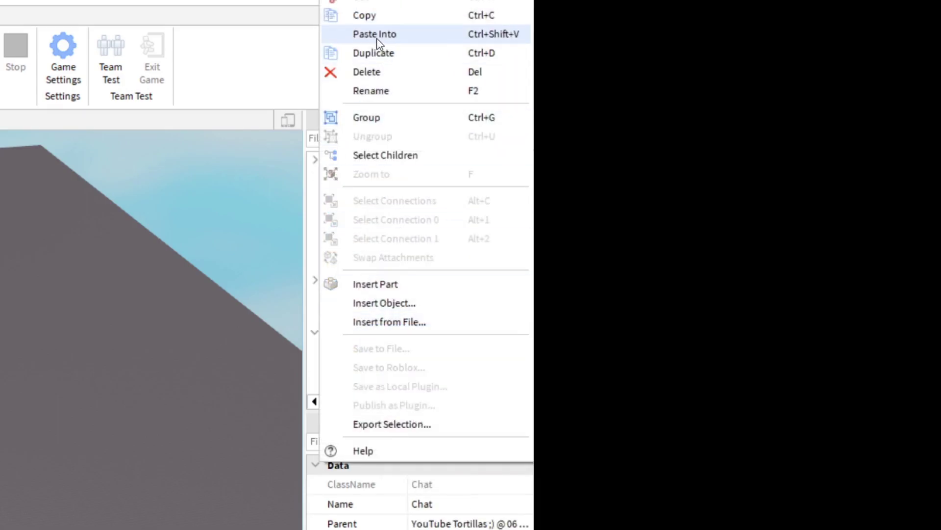
click(274, 322)
click(393, 349)
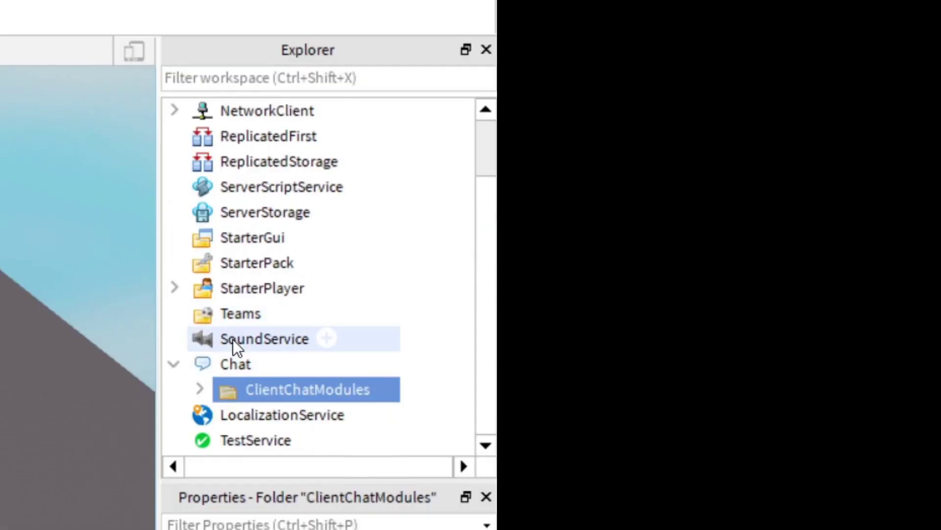
Delete CommandModules, MessageCreatorModules, ChatConstants and ChatLocalization from the ClientChatModules folder, keeping only ChatSettings
click(198, 387)
scroll(218, 333, down, 2)
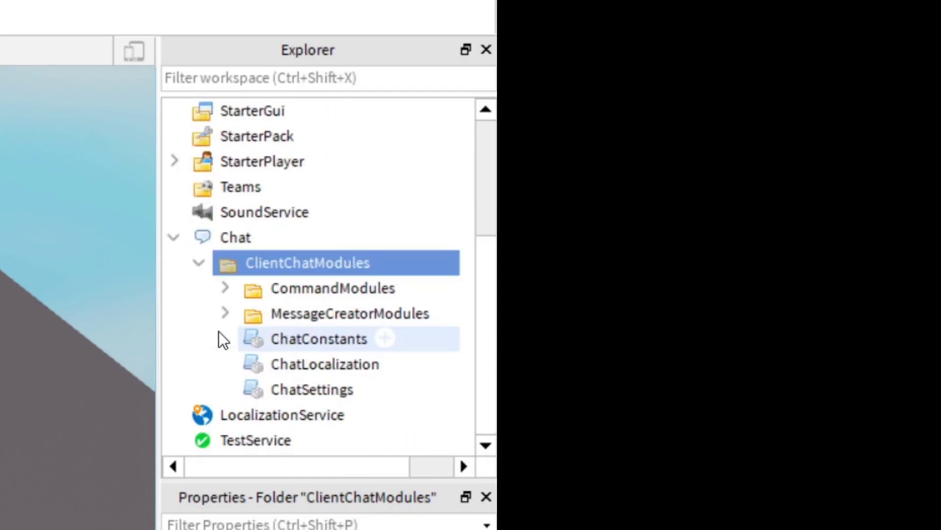
click(286, 370)
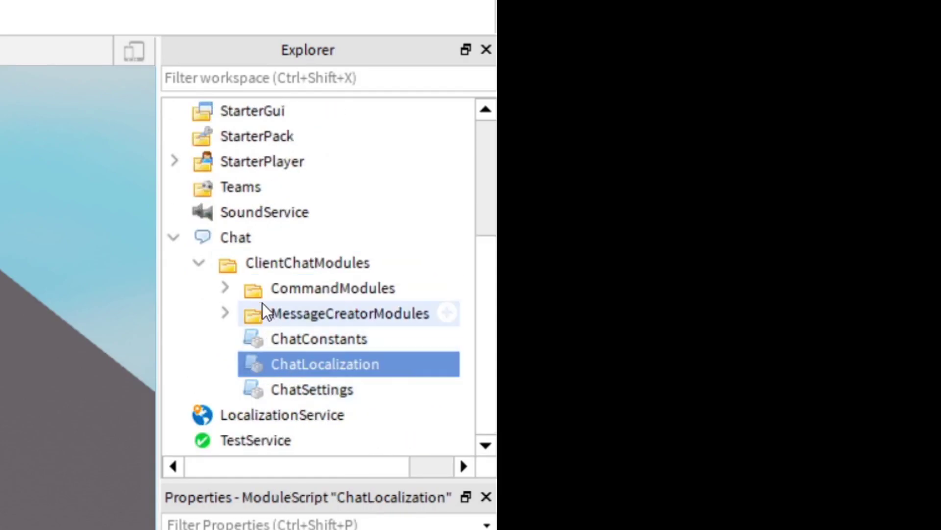
shift+click(260, 288)
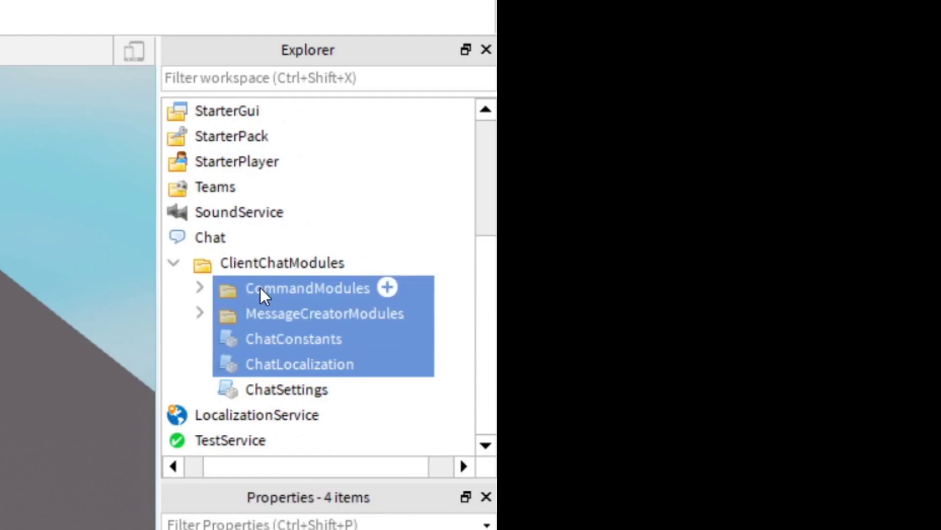
key(Delete)
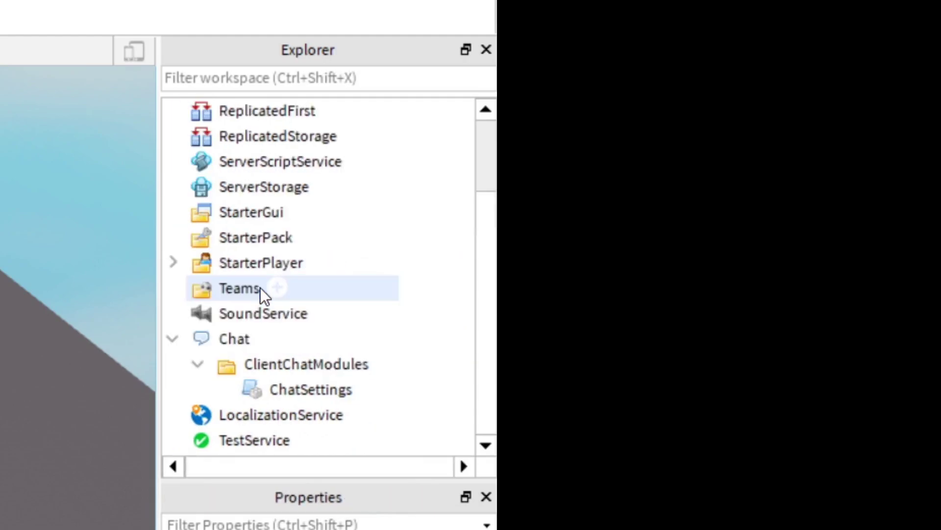
Open the ChatSettings module script and search it for "BubbleChatEnabled"
click(273, 384)
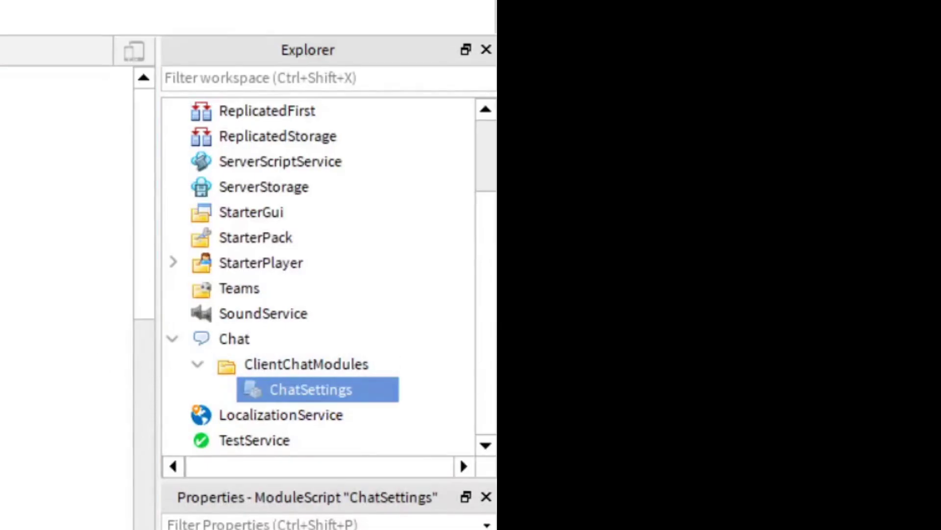
double_click(265, 384)
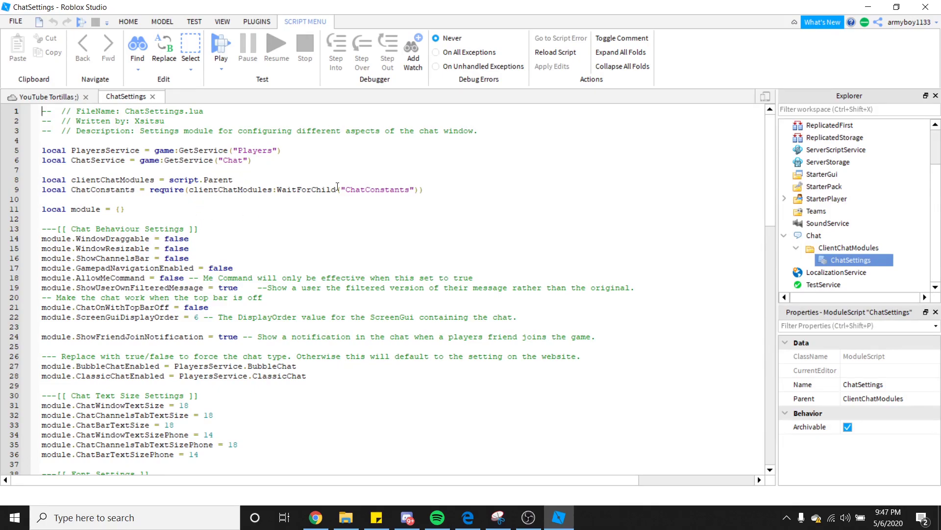
key(ctrl+f)
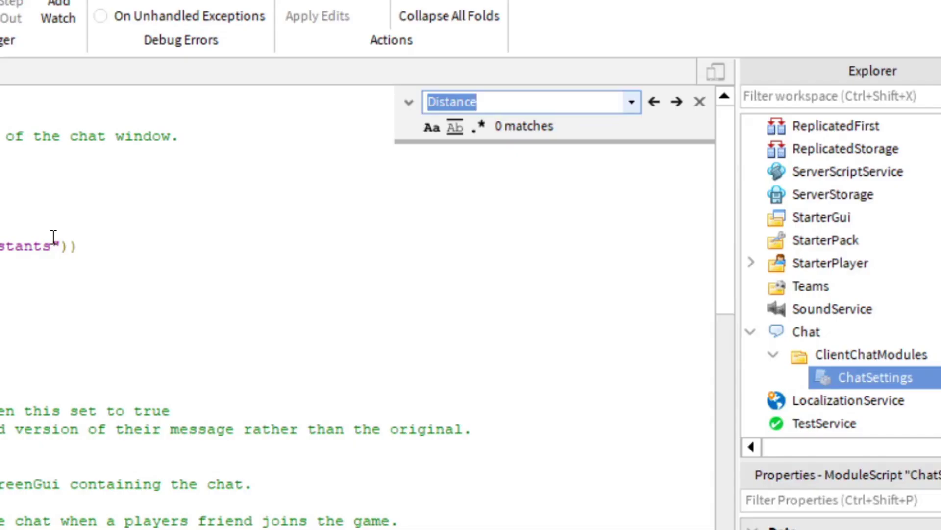
text(Bubb)
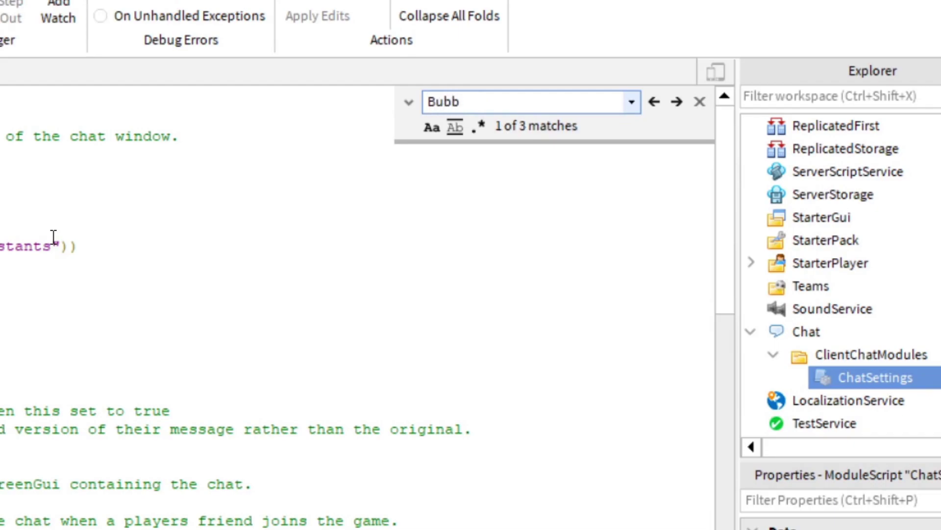
text(leChatE)
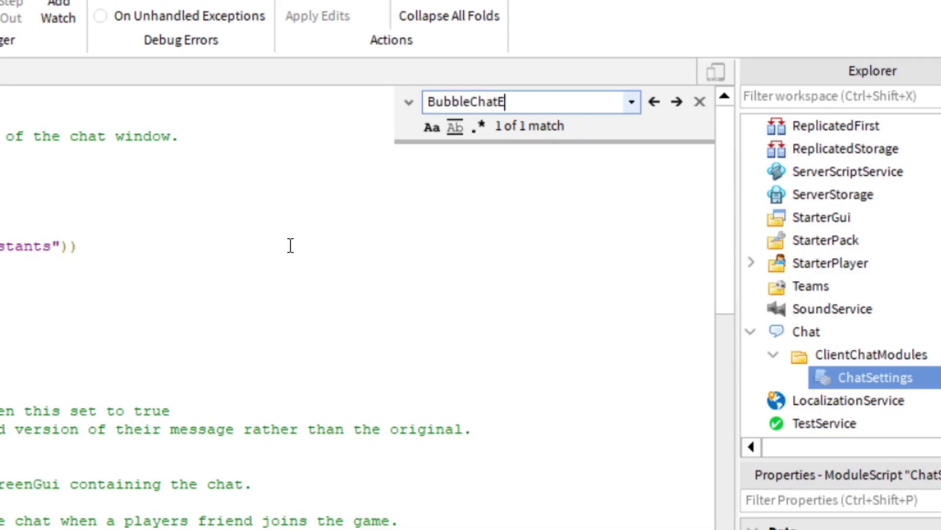
text(nables)
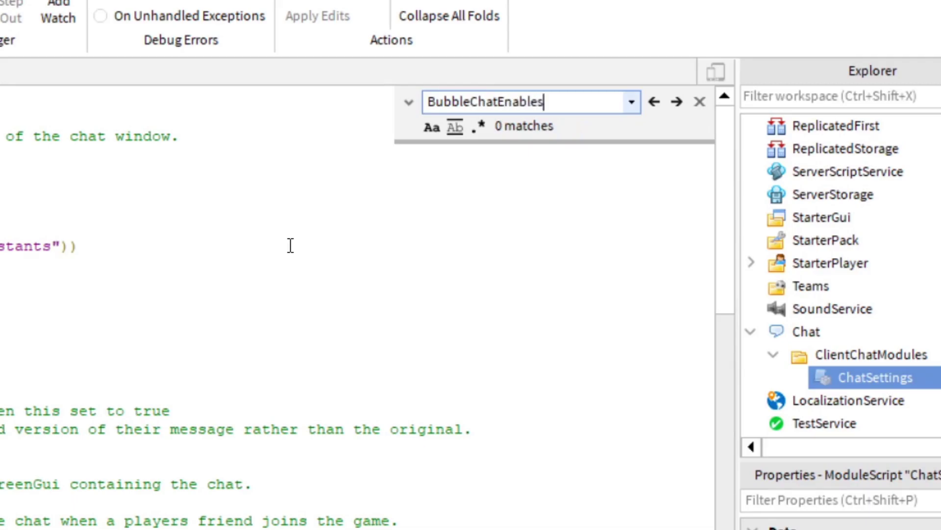
key(BackSpace)
text(d)
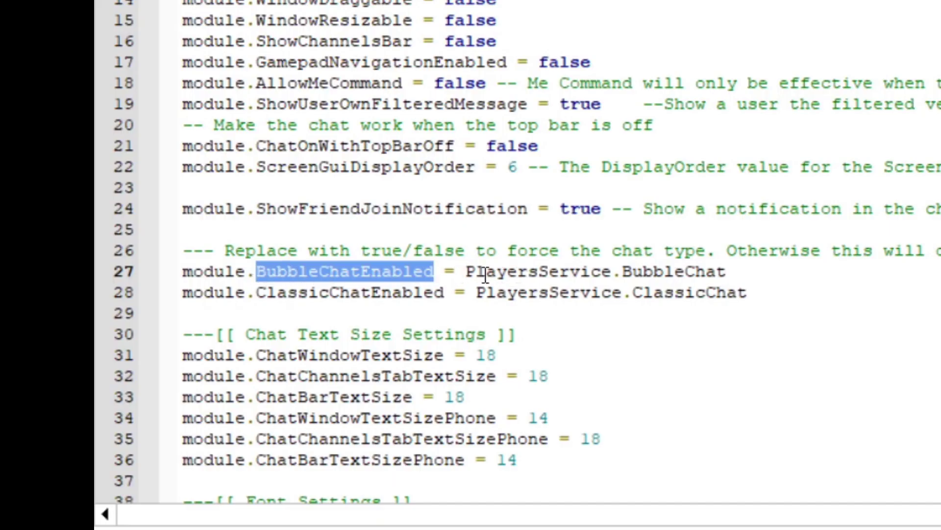
Replace the value PlayersService.BubbleChat of module.BubbleChatEnabled on line 27 with true
drag(465, 273, 731, 264)
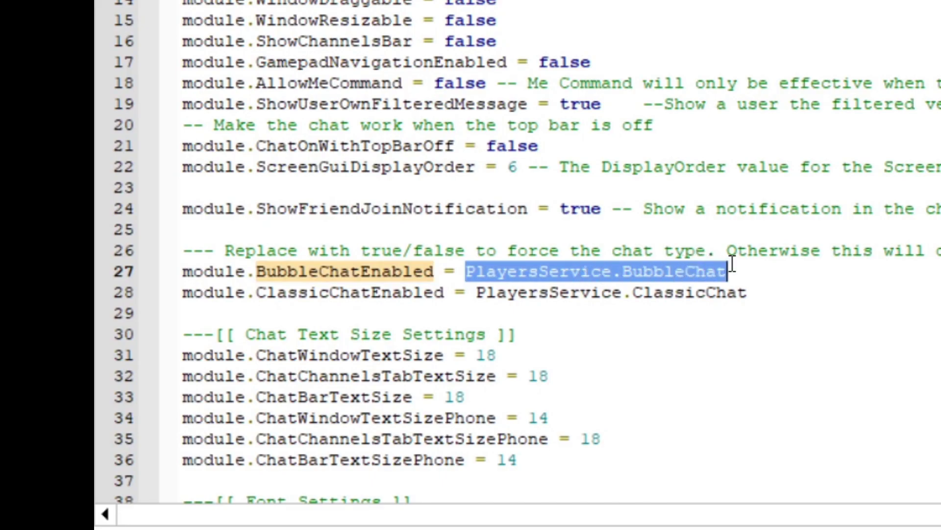
text(tr)
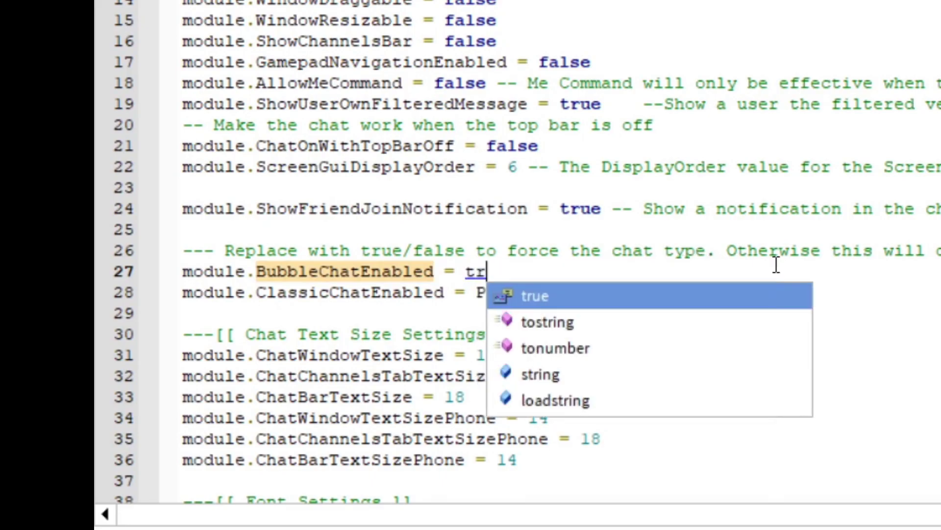
text(ue)
click(578, 236)
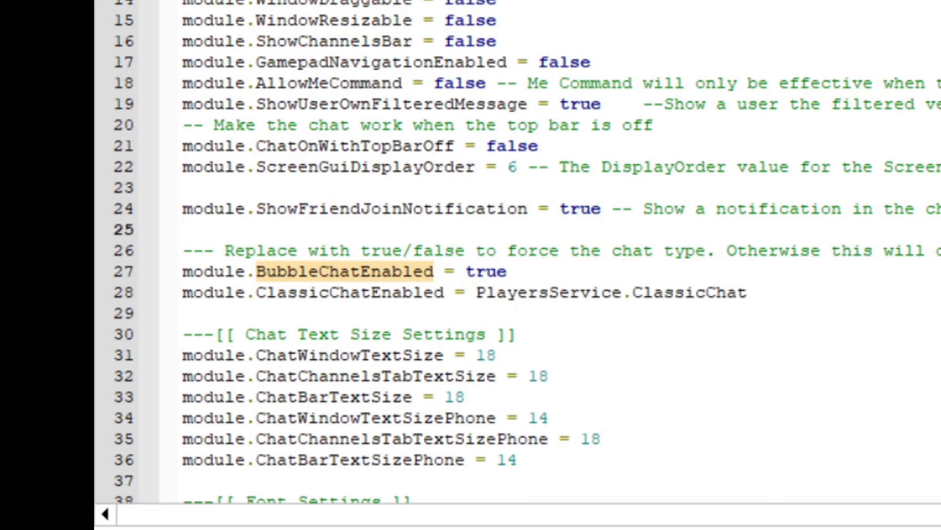
click(642, 209)
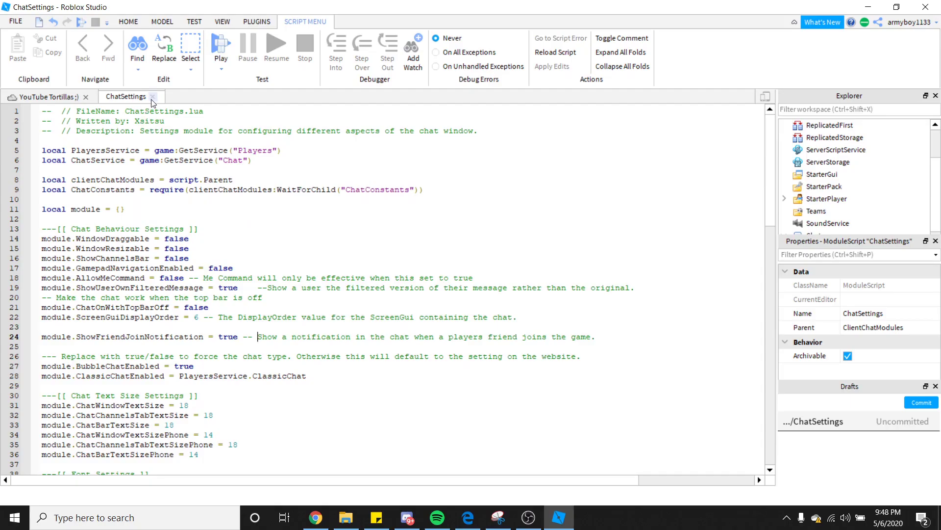
Close the ChatSettings script and playtest the game by sending the chat message "hfkjhlkjshsd", ending the test session after it
click(153, 98)
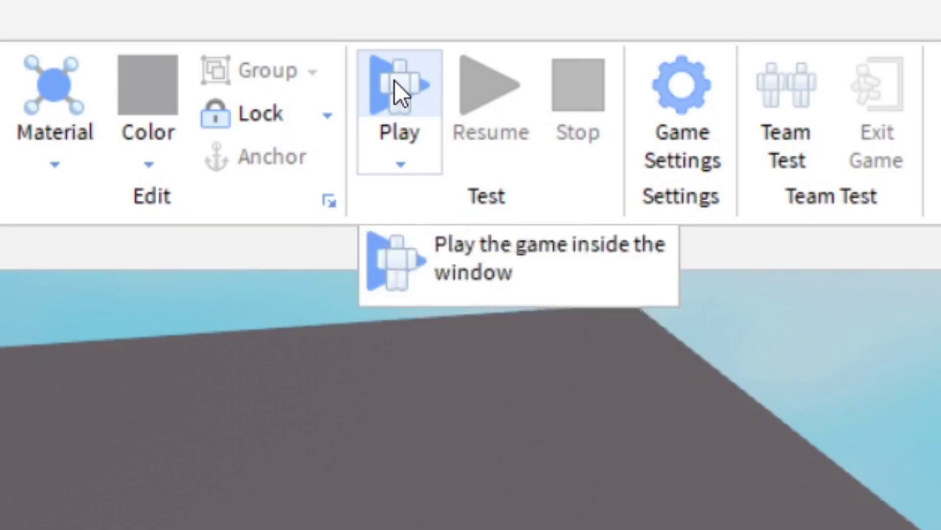
click(395, 81)
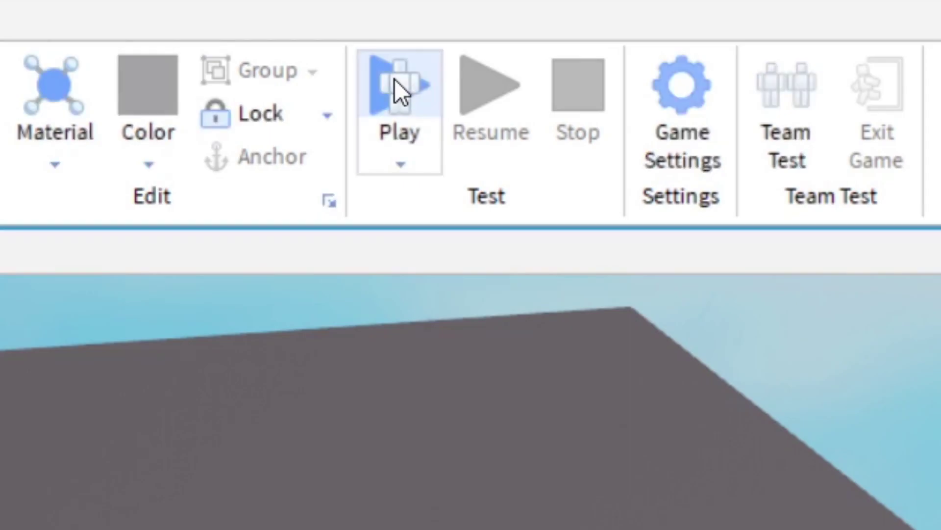
key(slash)
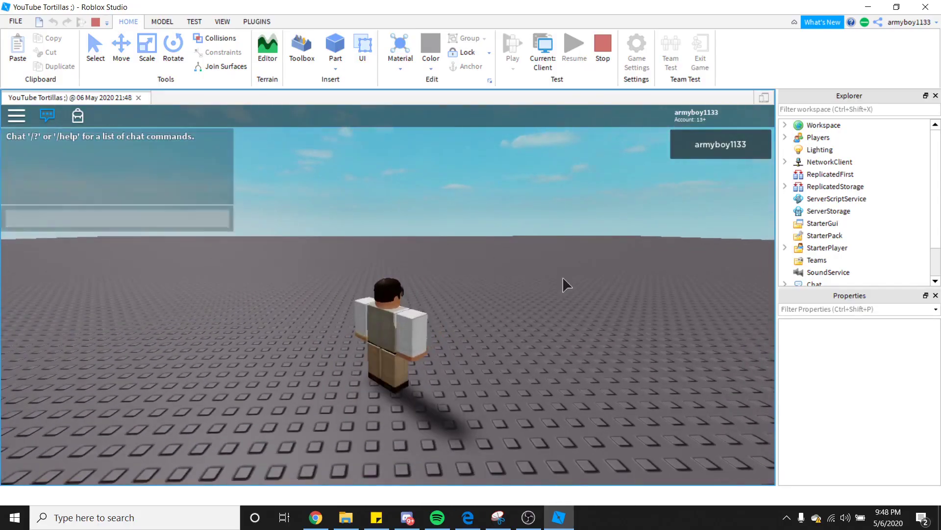
text(hfkjhlkjshsd)
key(Return)
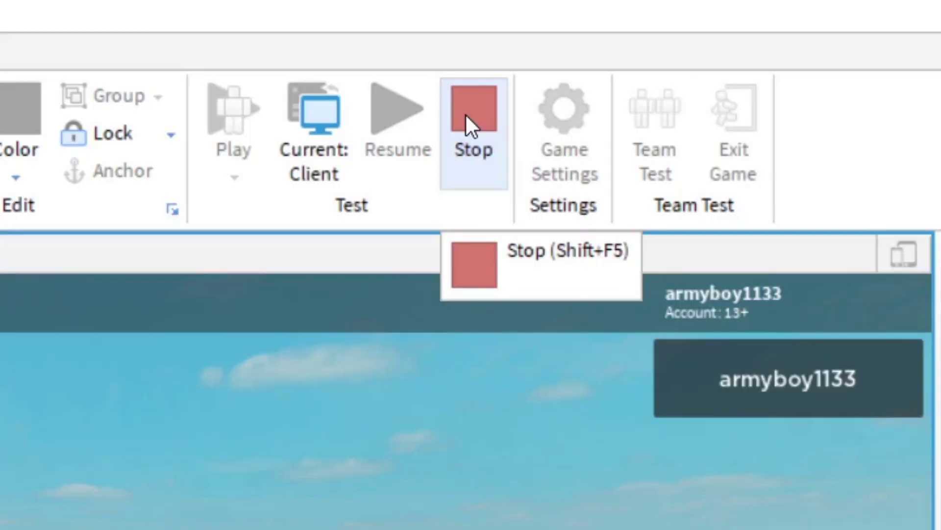
click(471, 114)
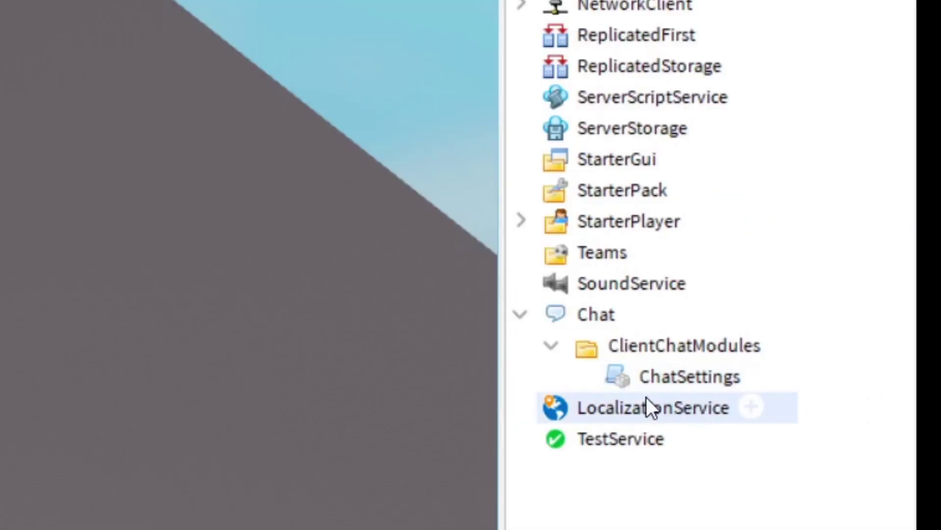
Reopen the ChatSettings script, set module.ClassicChatEnabled on line 28 to false, and close the script
double_click(630, 378)
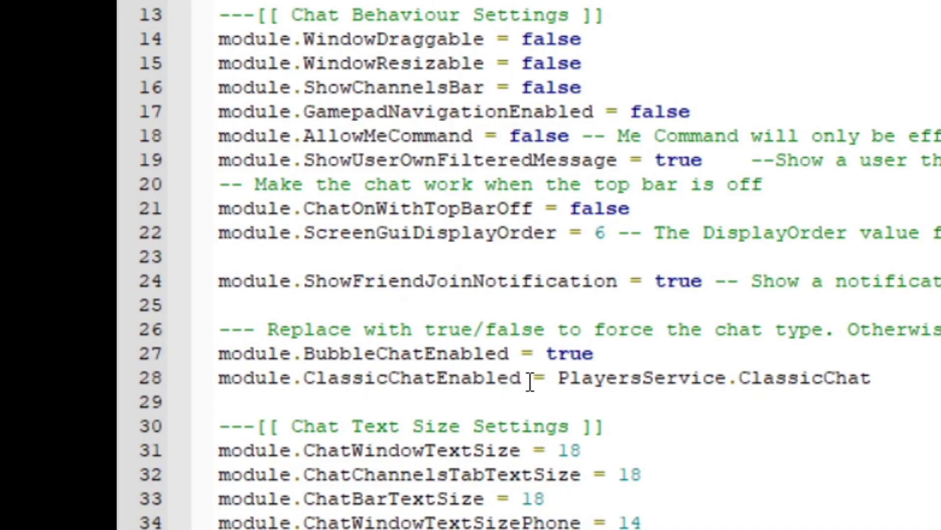
click(557, 378)
key(ctrl+shift+Right)
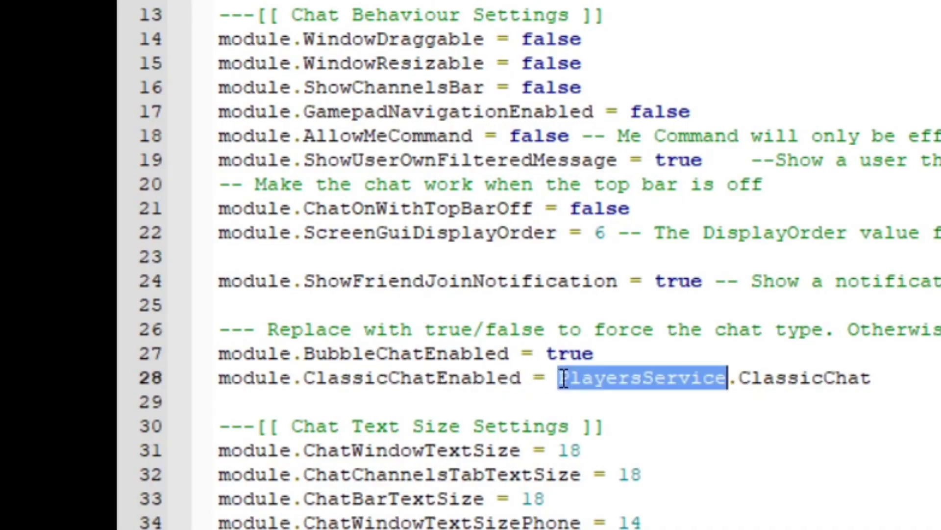
drag(883, 380, 562, 388)
text(false)
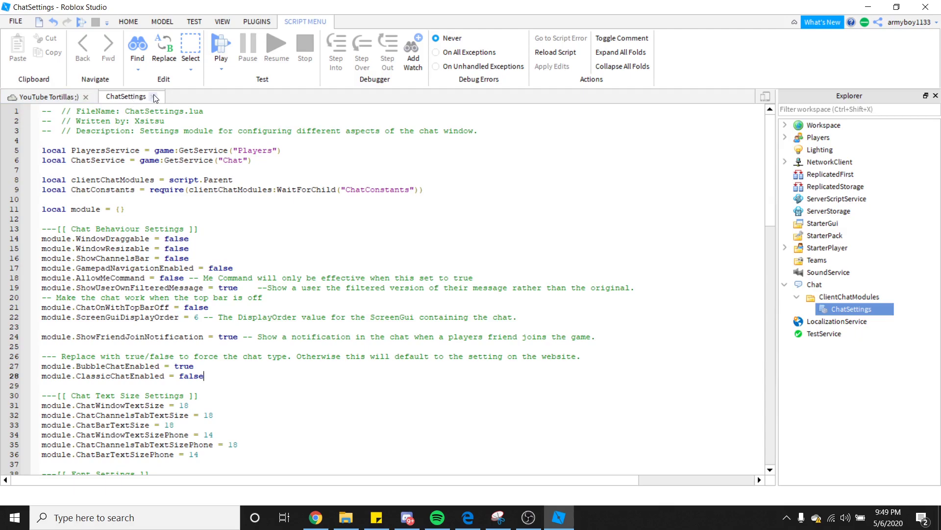
click(154, 96)
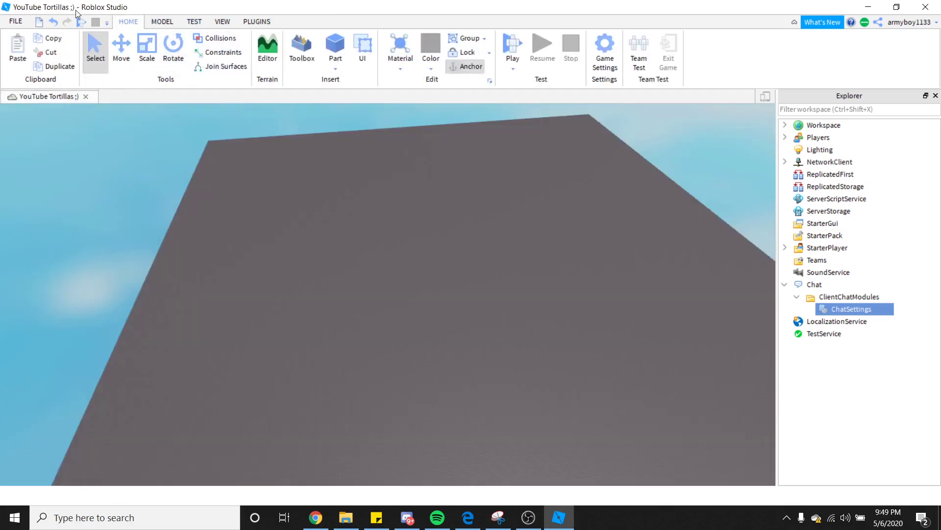
Playtest the game again and send the chat message "hjjkfashldkj" to check the bubble-only chat
click(83, 22)
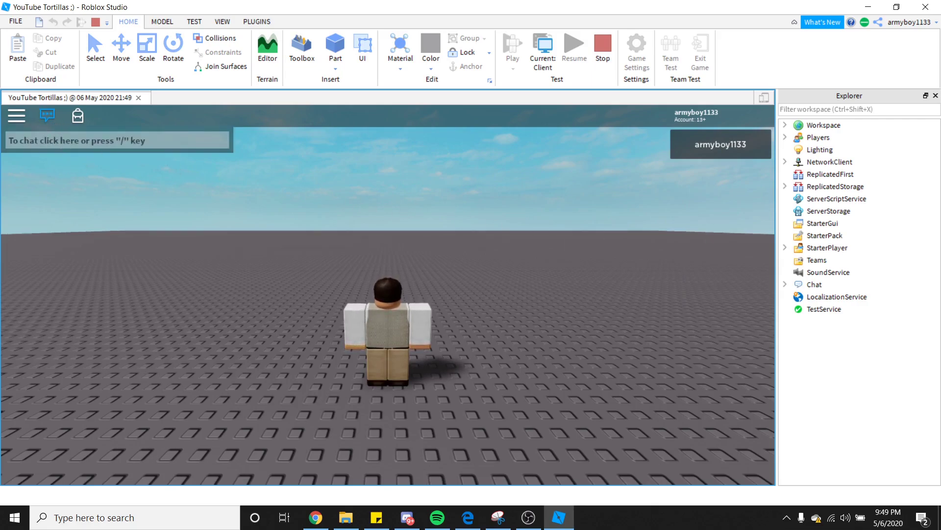
click(67, 138)
text(hjjkfashldkj)
key(Return)
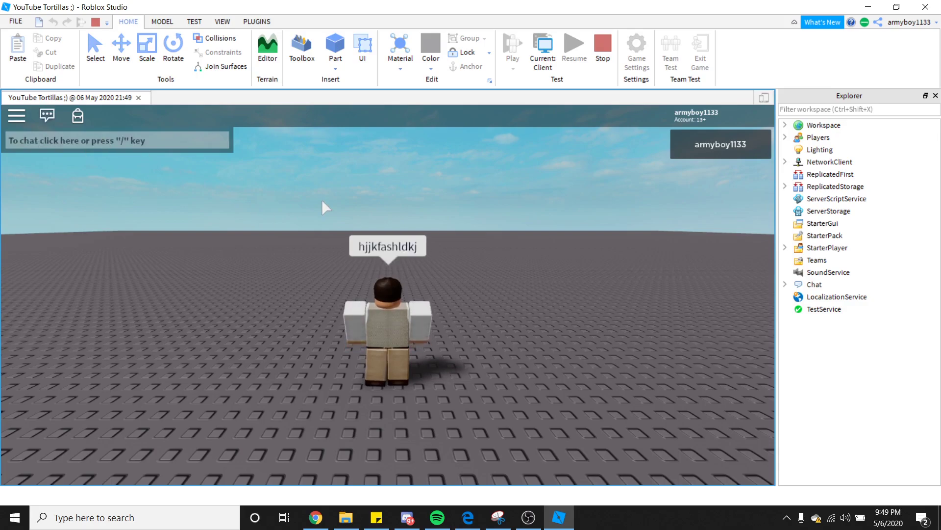